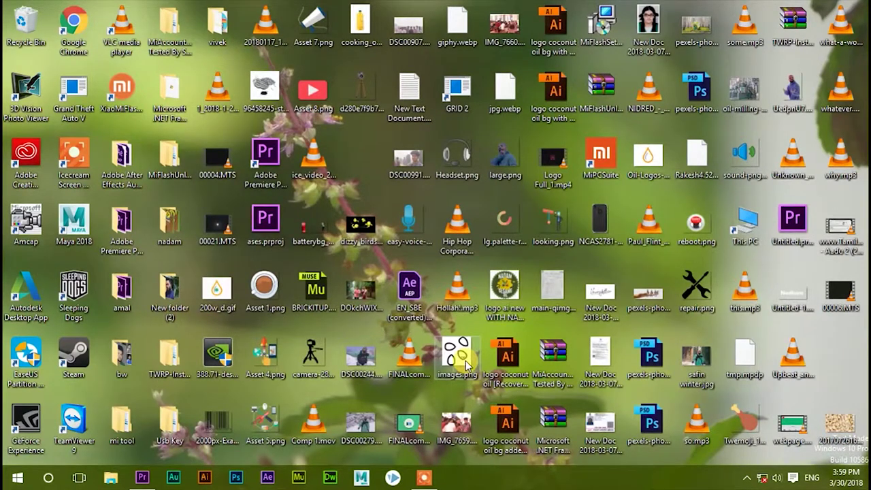
# Step: Try opening images.png, then click Start repeatedly to check whether the Start menu opens
pyautogui.doubleClick(467, 365)
pyautogui.doubleClick(467, 365)
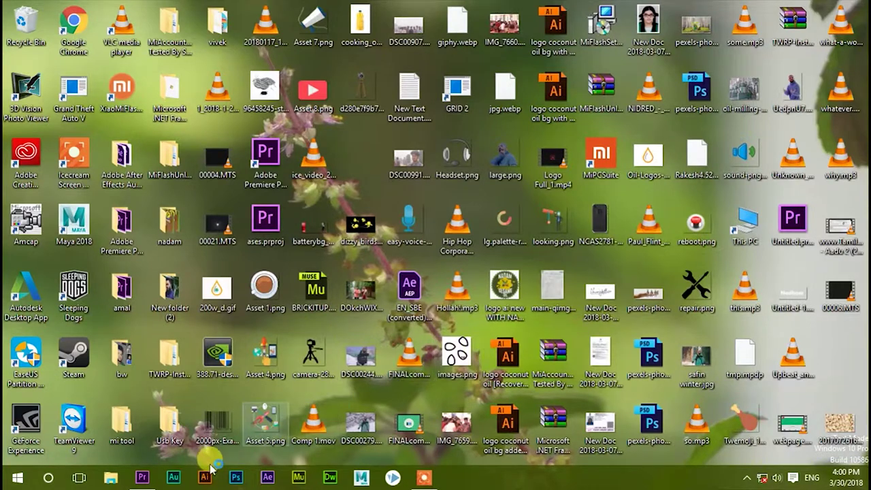
pyautogui.click(15, 480)
pyautogui.click(15, 480)
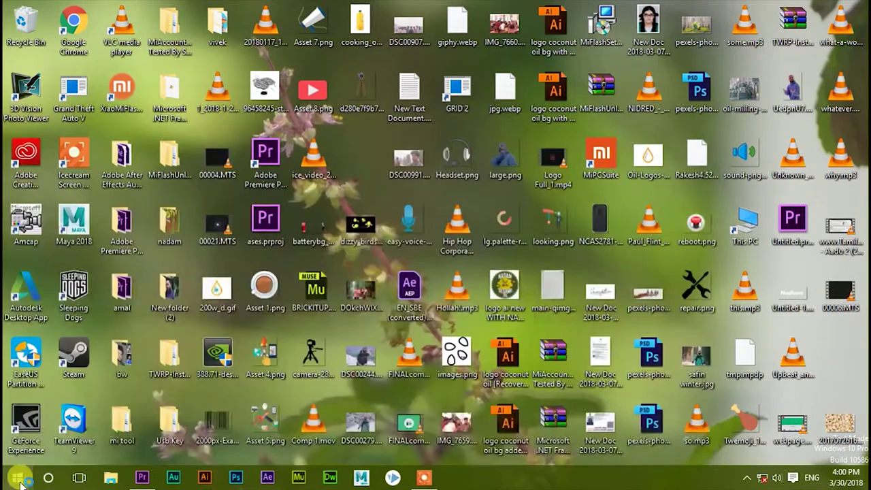
pyautogui.click(20, 481)
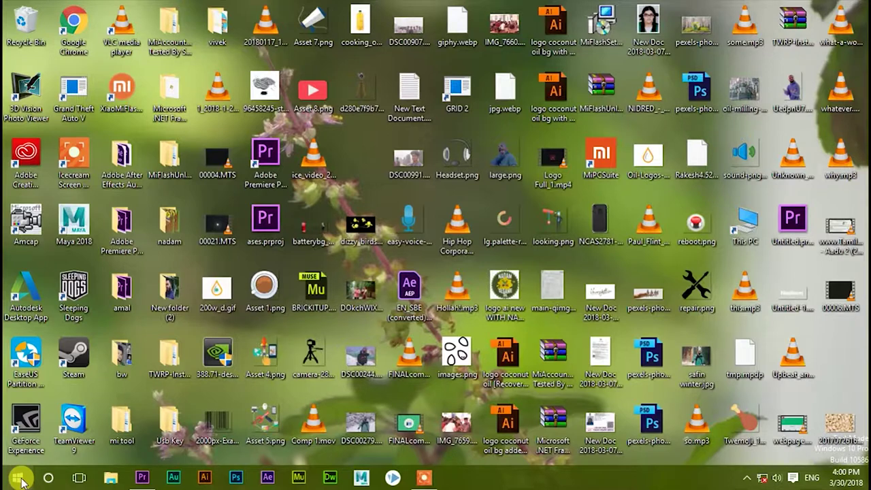
pyautogui.click(19, 481)
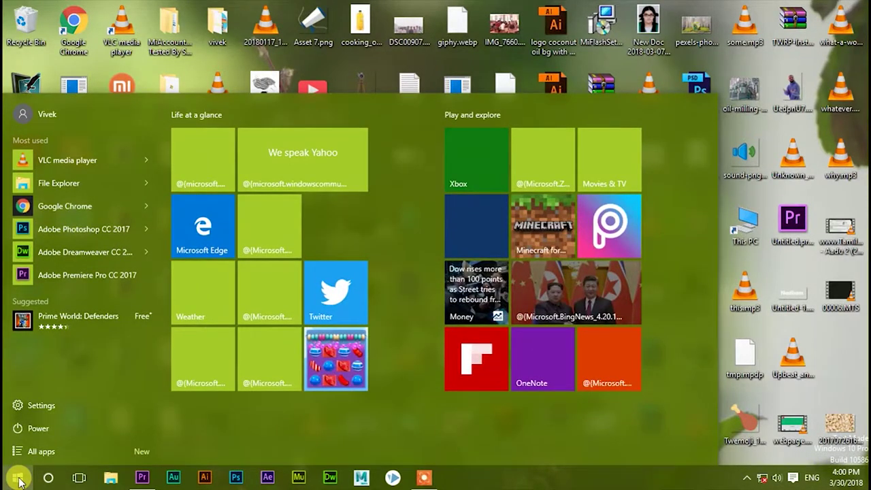
pyautogui.click(19, 481)
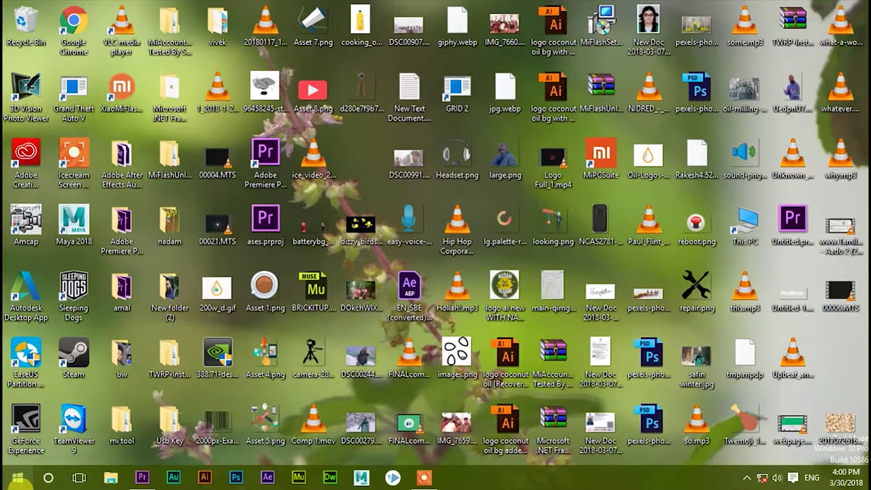
pyautogui.click(19, 481)
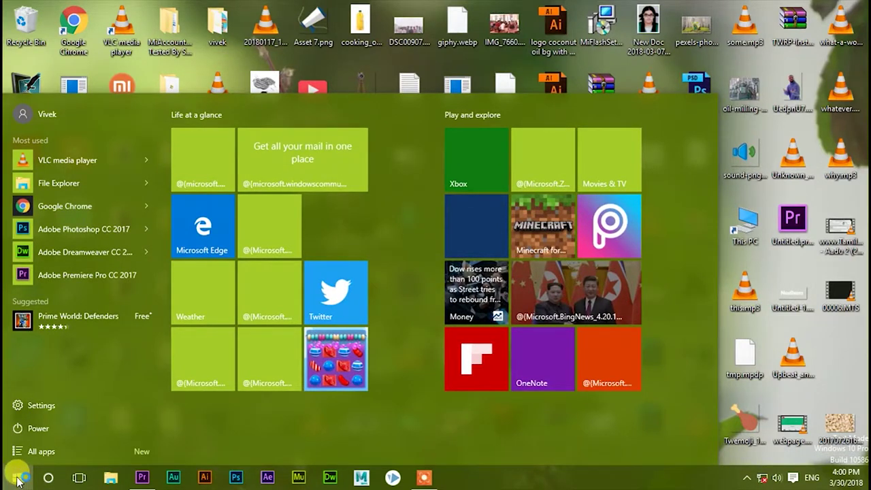
pyautogui.click(19, 481)
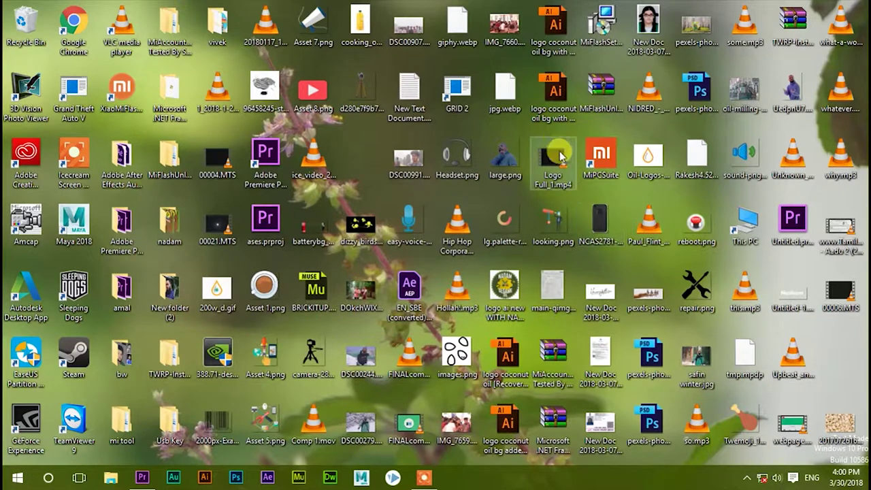
# Step: Open New Text Document.txt in Notepad maximized to read the re-register command, then minimize it
pyautogui.doubleClick(397, 94)
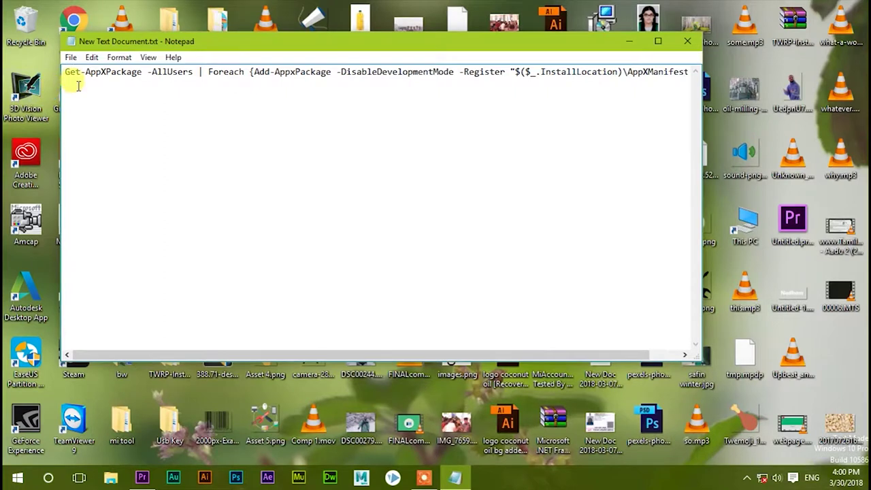
pyautogui.click(657, 41)
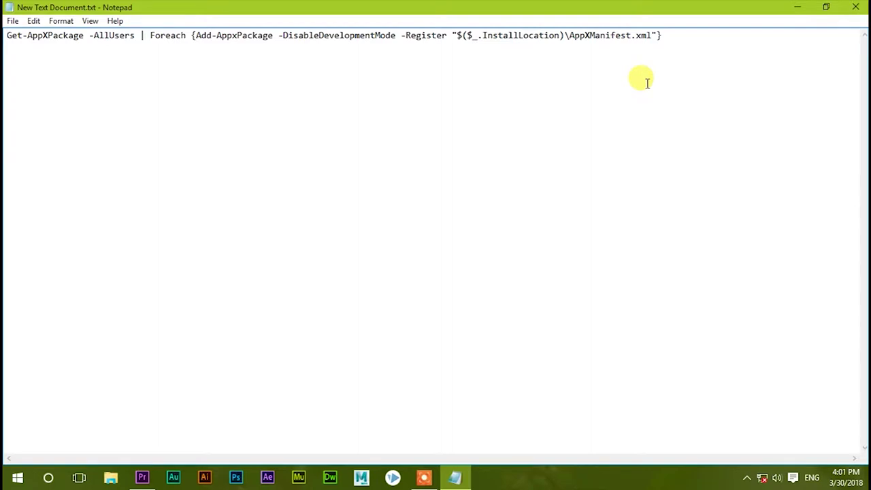
pyautogui.click(797, 6)
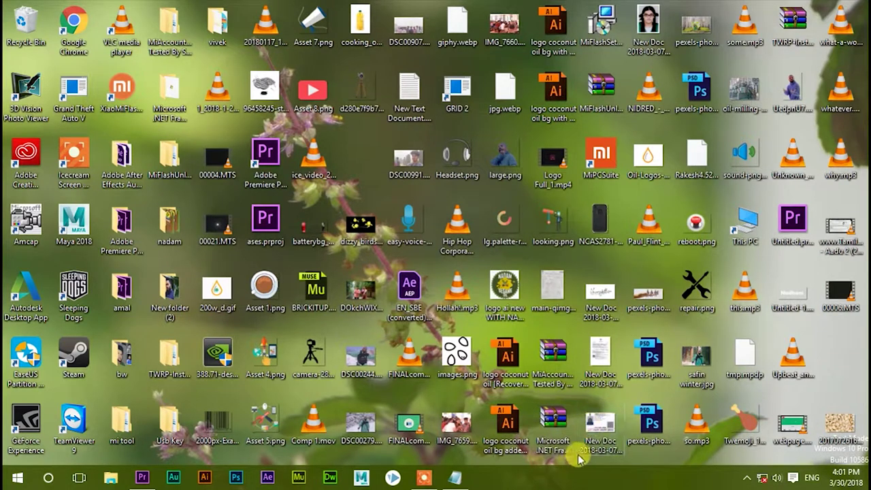
# Step: Launch powershell with administrative privileges as a new task from Task Manager
pyautogui.rightClick(586, 479)
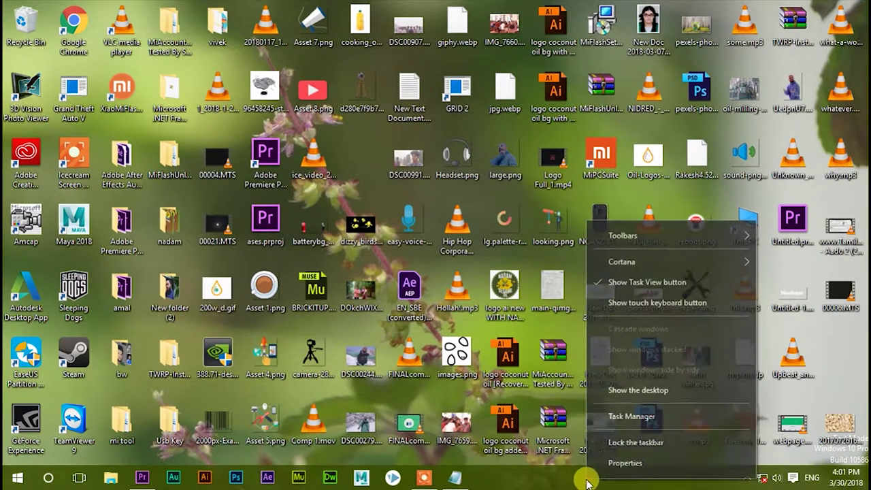
pyautogui.click(637, 416)
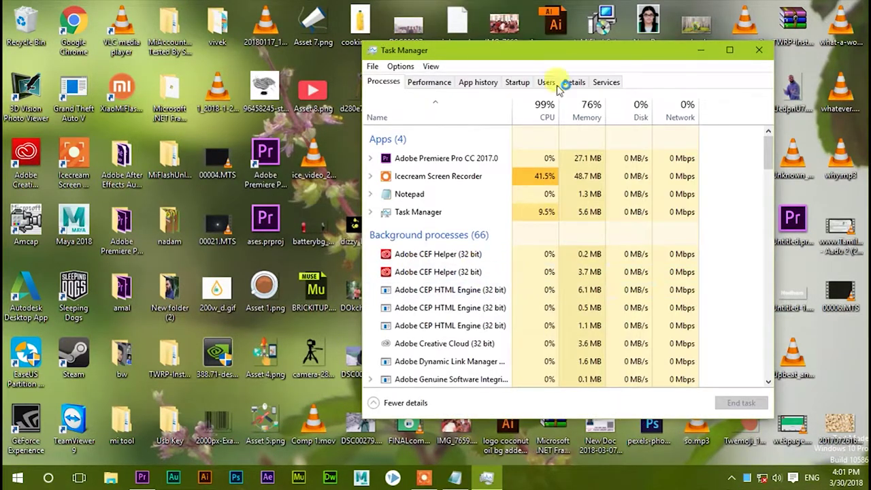
pyautogui.click(373, 67)
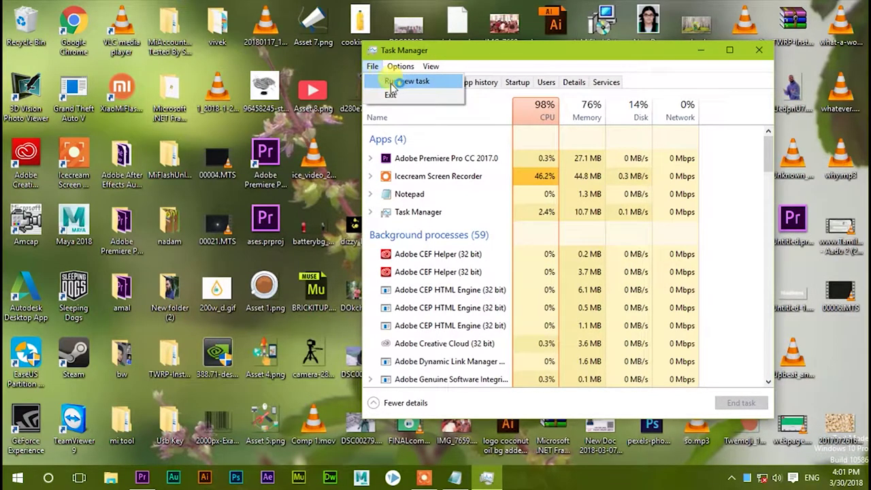
pyautogui.click(402, 82)
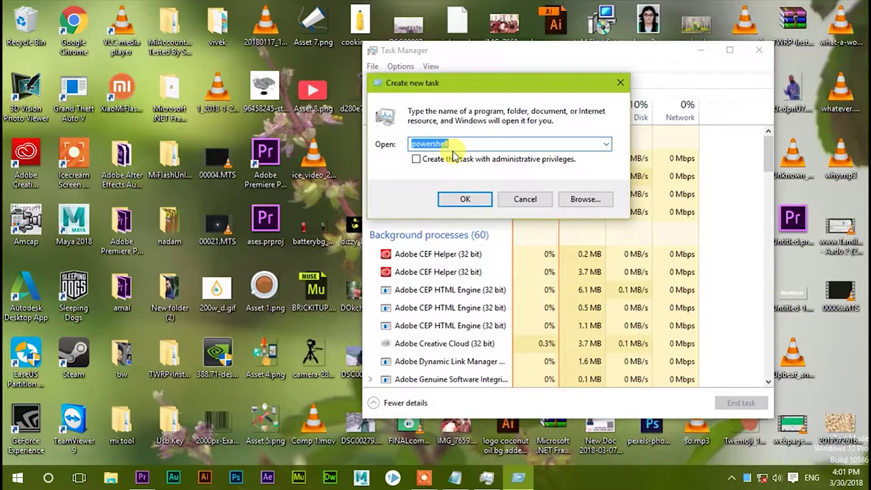
pyautogui.click(419, 163)
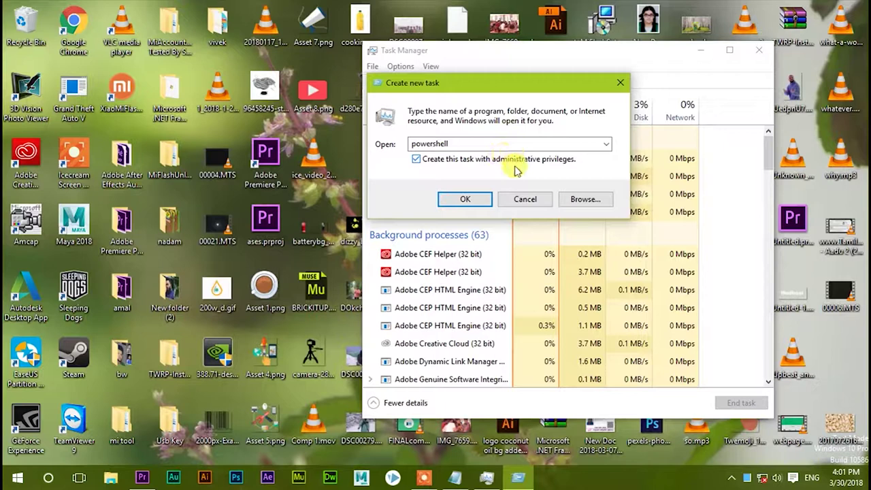
pyautogui.click(470, 198)
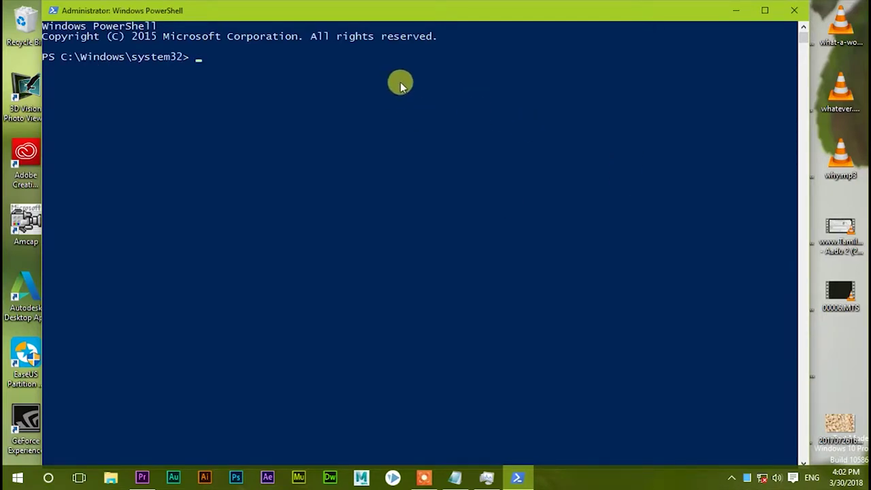
# Step: Close Task Manager, select the whole Get-AppXPackage command in New Text Document.txt, and return to PowerShell
pyautogui.click(735, 11)
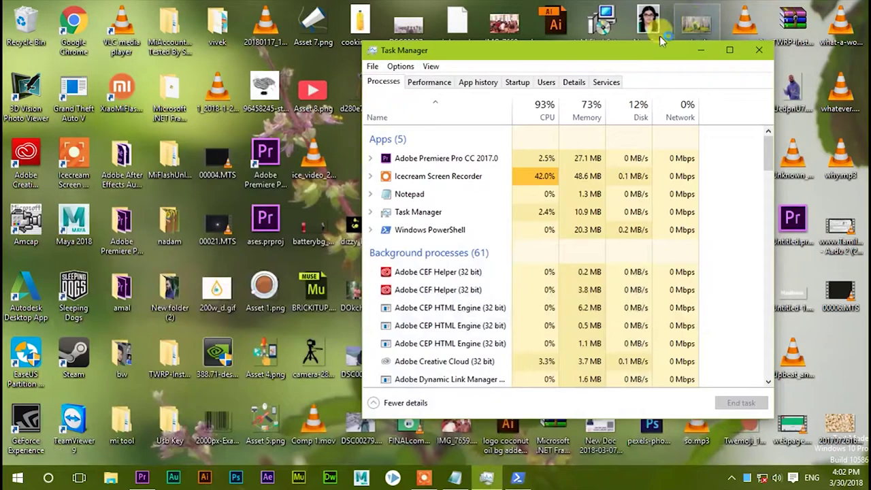
pyautogui.click(759, 50)
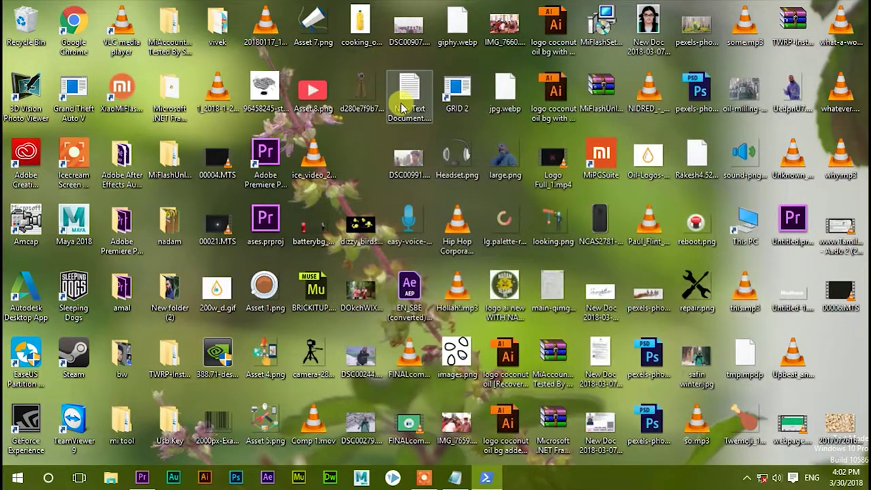
pyautogui.doubleClick(405, 102)
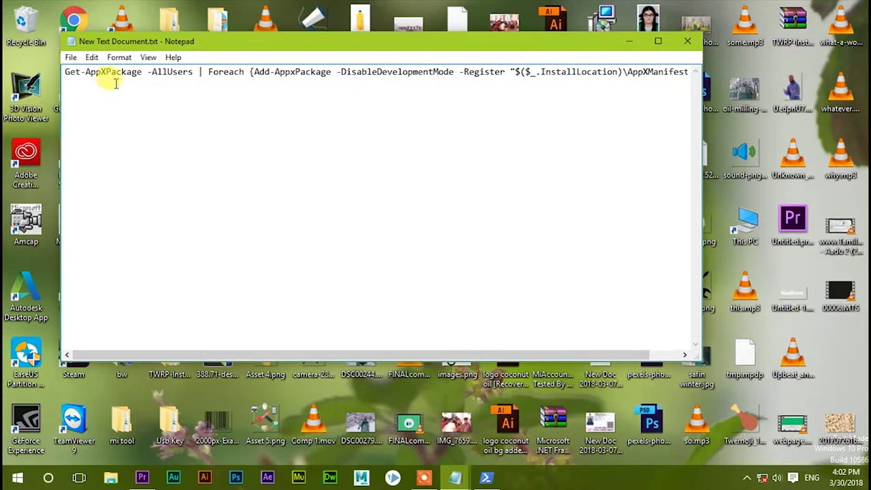
pyautogui.hotkey('ctrl', 'a')
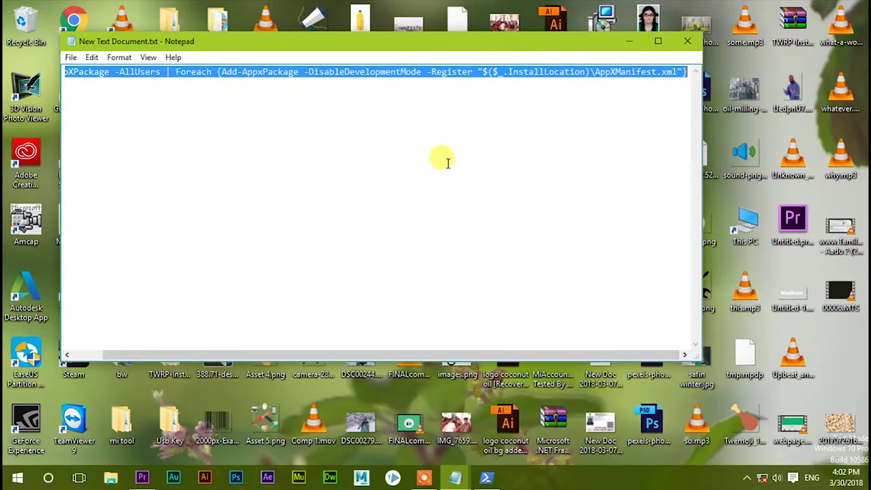
pyautogui.click(487, 479)
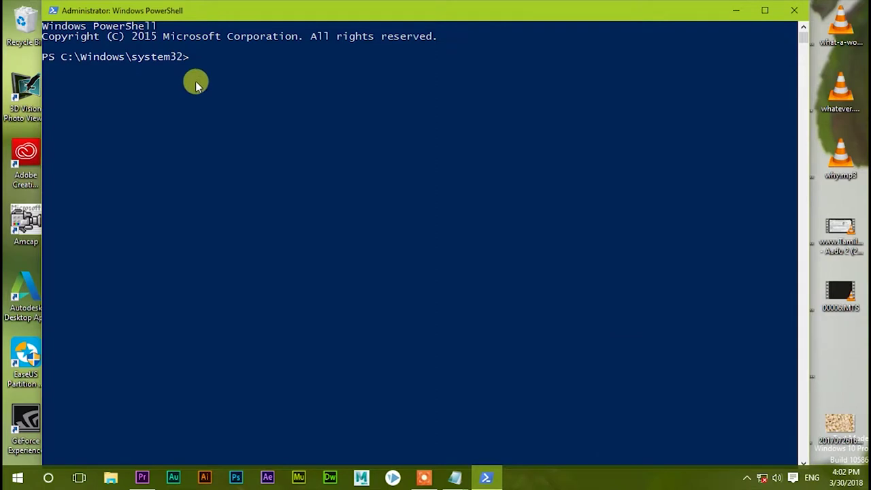
# Step: Paste the Get-AppXPackage re-register command into the administrator PowerShell prompt and run it
pyautogui.click(193, 58)
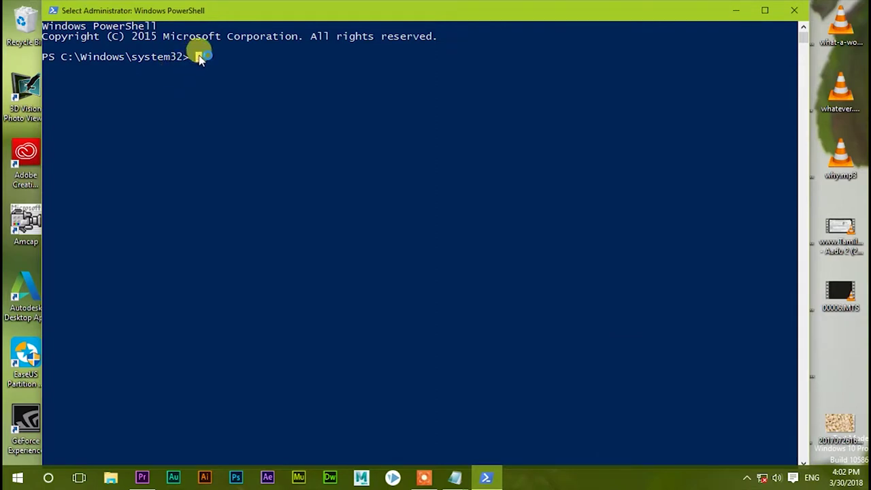
pyautogui.press('Escape')
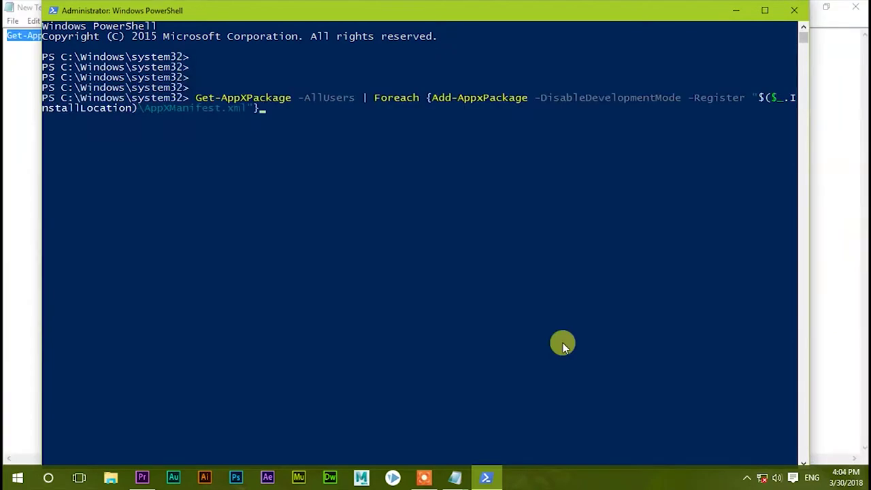
pyautogui.click(563, 347)
pyautogui.click(563, 347)
pyautogui.click(562, 347)
pyautogui.click(563, 347)
pyautogui.click(563, 347)
pyautogui.press('Return')
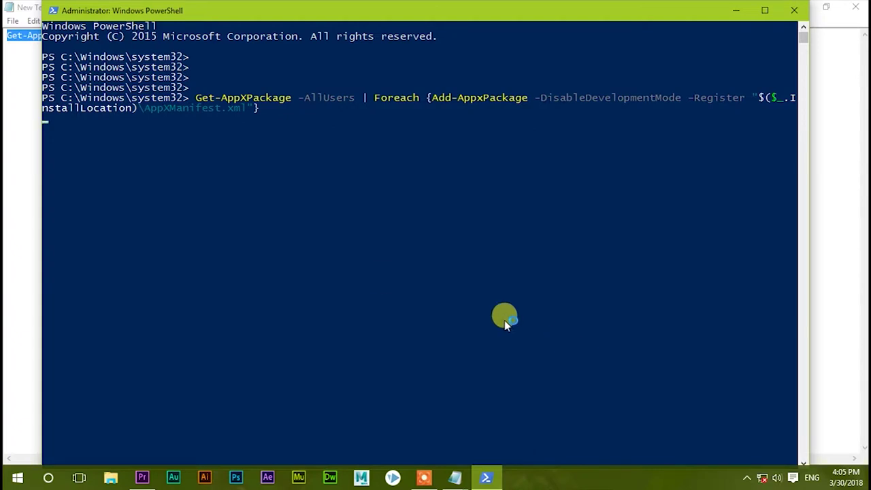
# Step: Let the app package re-registration finish in the PowerShell console
pyautogui.scroll(-1, 202, 195)
pyautogui.scroll(1, 202, 195)
pyautogui.moveTo(113, 181); pyautogui.dragTo(137, 185)
pyautogui.click(202, 109)
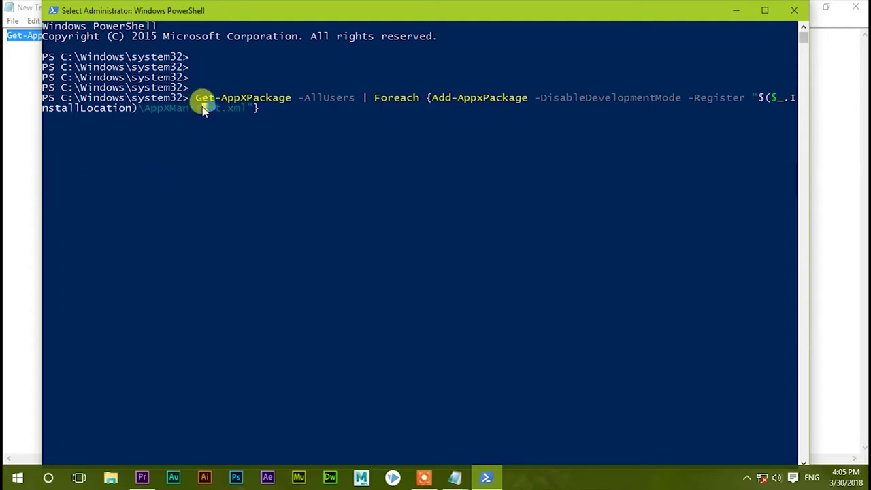
pyautogui.click(273, 108)
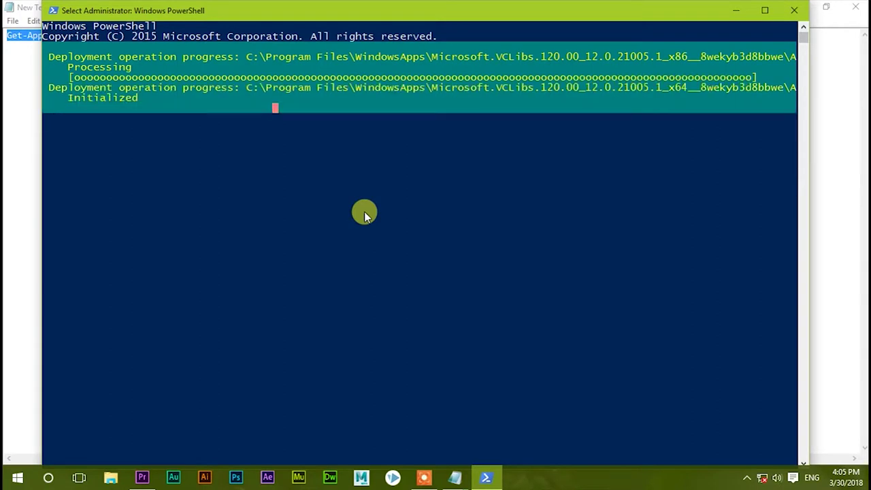
pyautogui.click(365, 214)
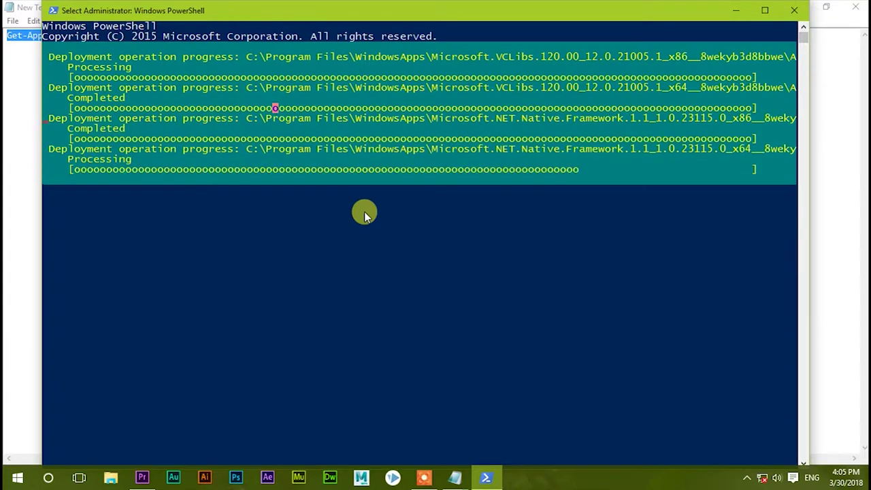
pyautogui.click(364, 214)
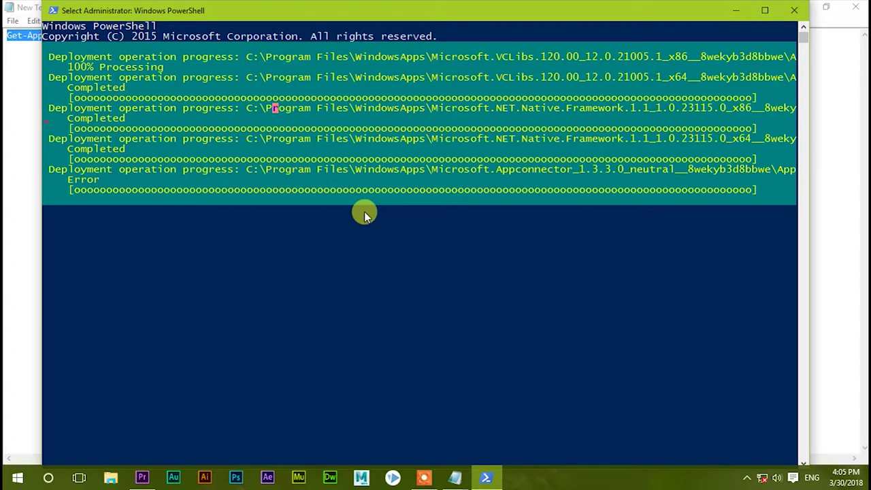
pyautogui.click(365, 212)
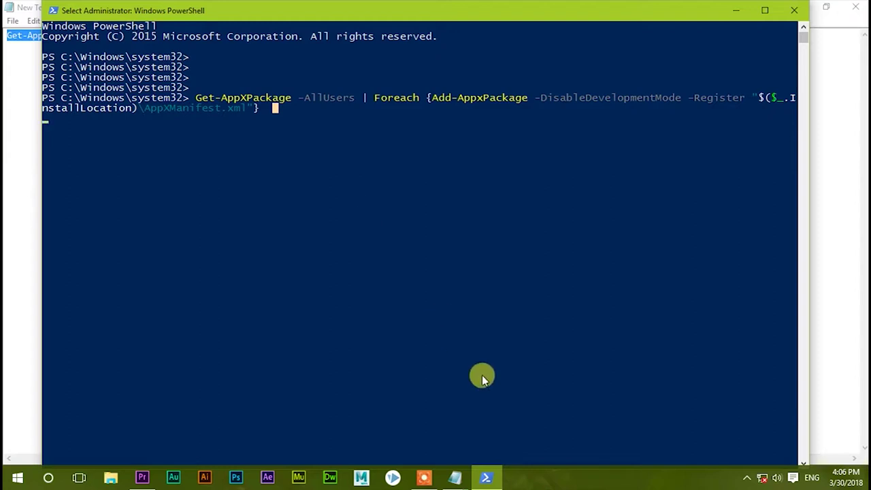
# Step: Minimize all windows with Show desktop to reveal the desktop
pyautogui.rightClick(569, 480)
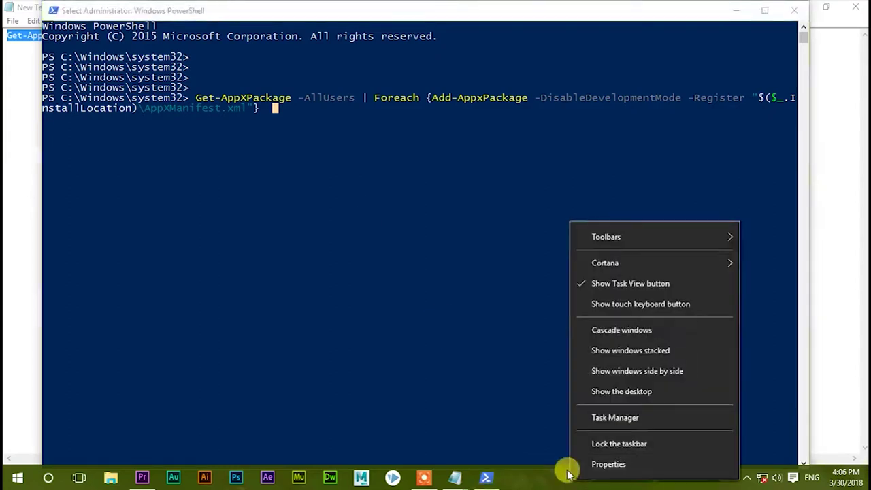
pyautogui.click(511, 402)
pyautogui.click(868, 477)
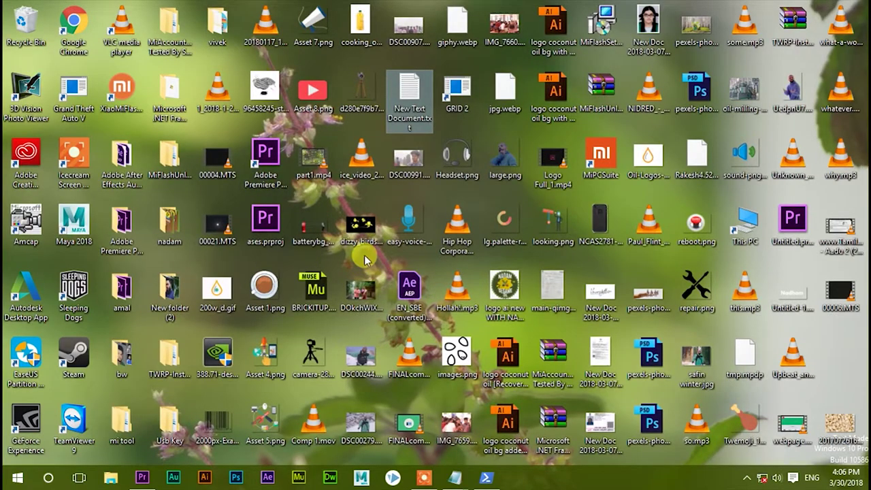
# Step: Open This PC from the desktop and launch Windows Settings from its Computer ribbon
pyautogui.click(746, 210)
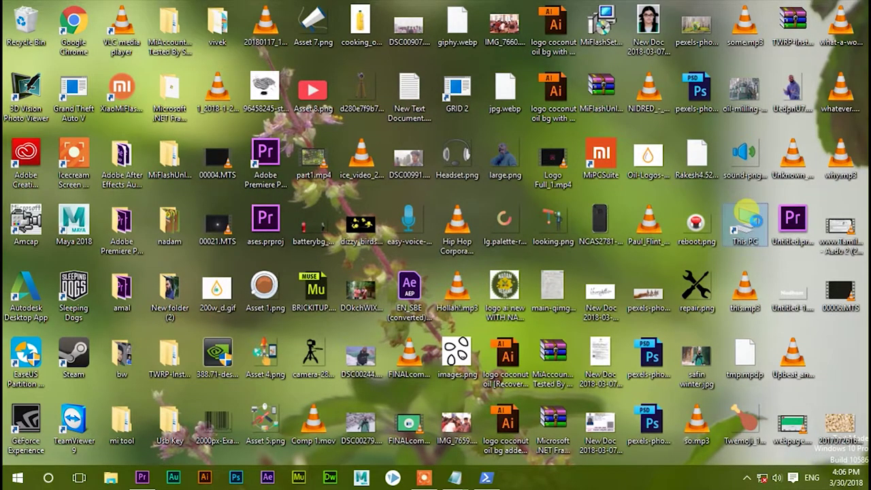
pyautogui.rightClick(745, 213)
pyautogui.click(747, 226)
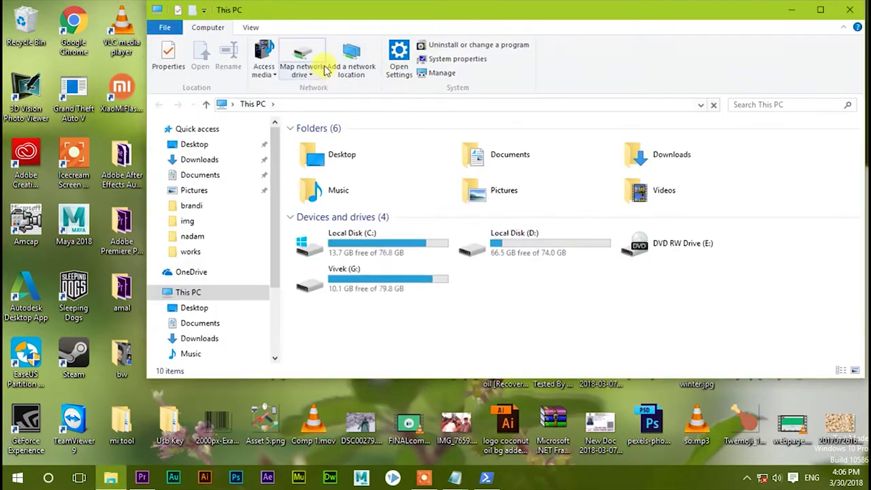
pyautogui.click(398, 70)
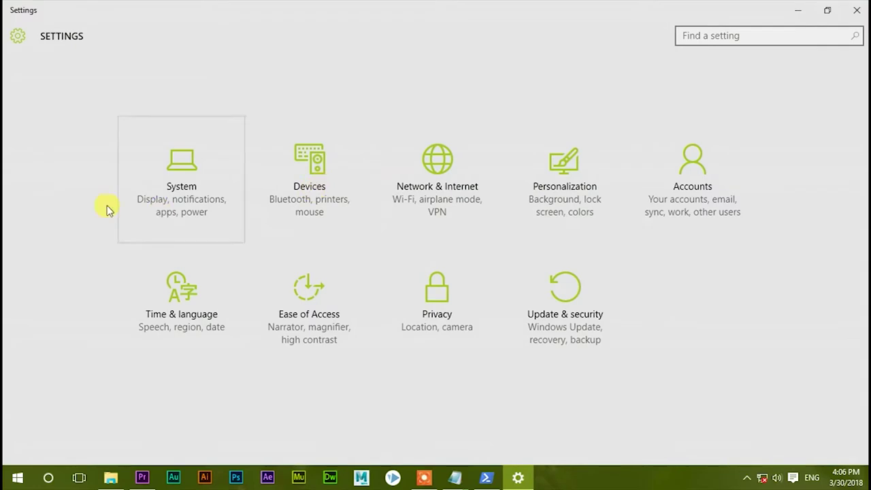
# Step: Turn on tablet mode under System > Tablet mode and test whether Start opens
pyautogui.click(206, 211)
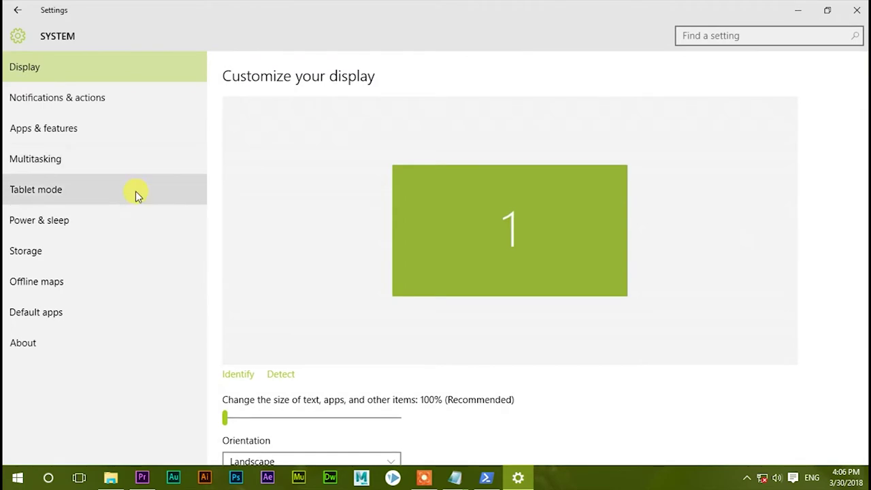
pyautogui.click(136, 192)
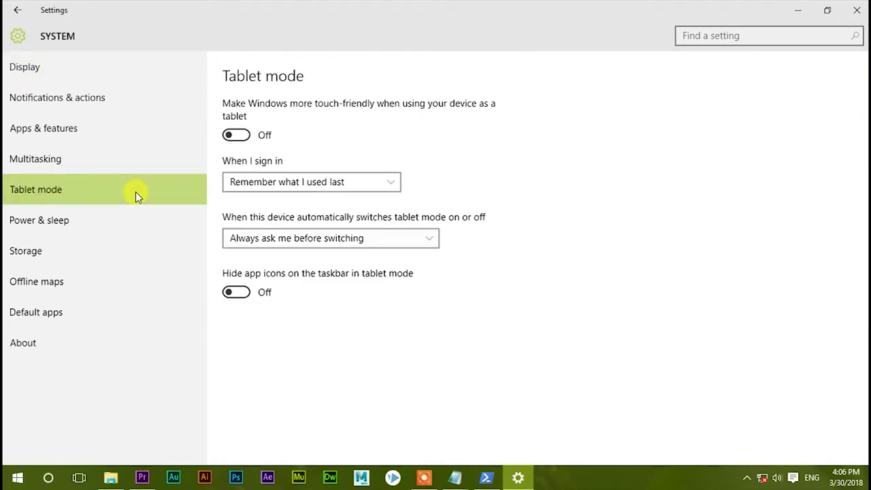
pyautogui.click(237, 136)
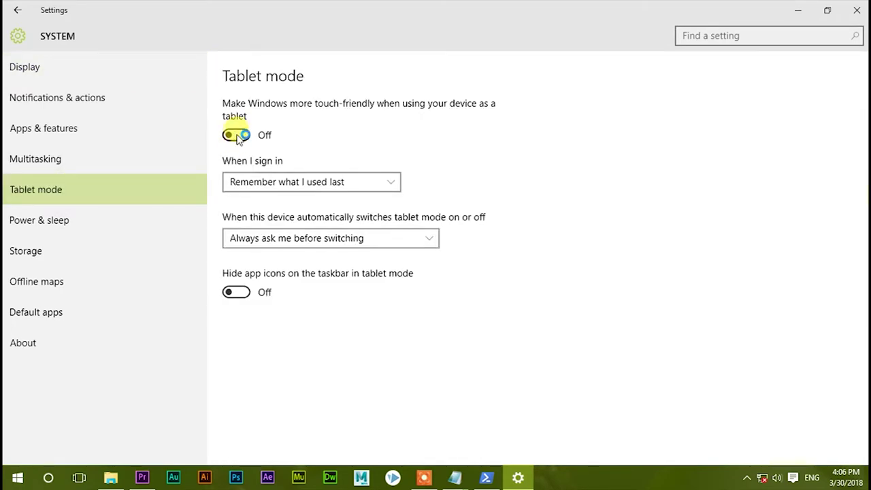
pyautogui.click(19, 480)
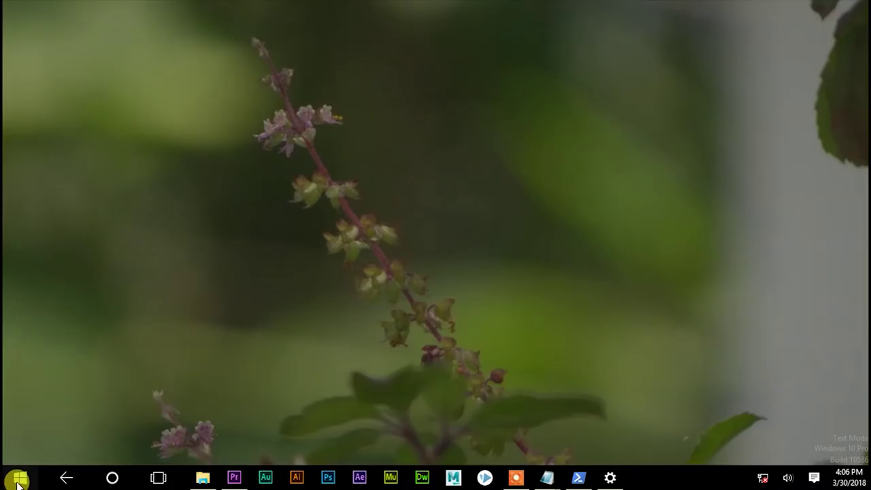
pyautogui.click(19, 480)
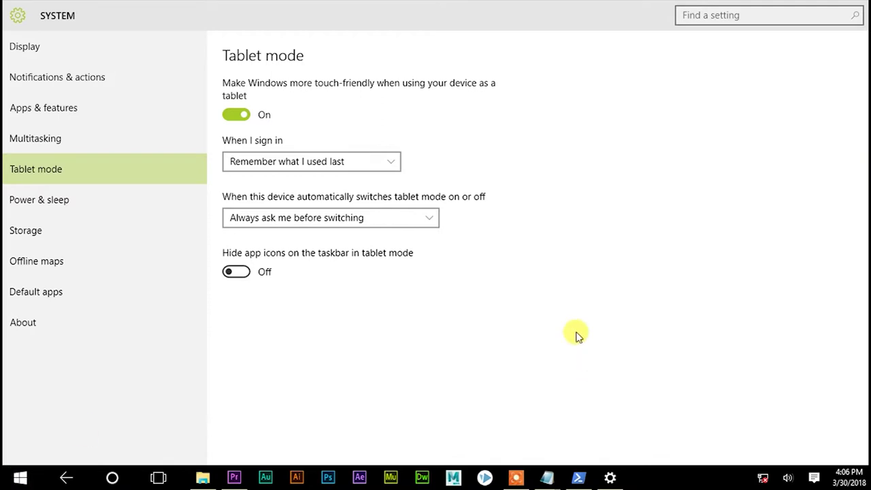
# Step: Toggle tablet mode off and on repeatedly, leave it Off, and bring PowerShell forward
pyautogui.click(238, 115)
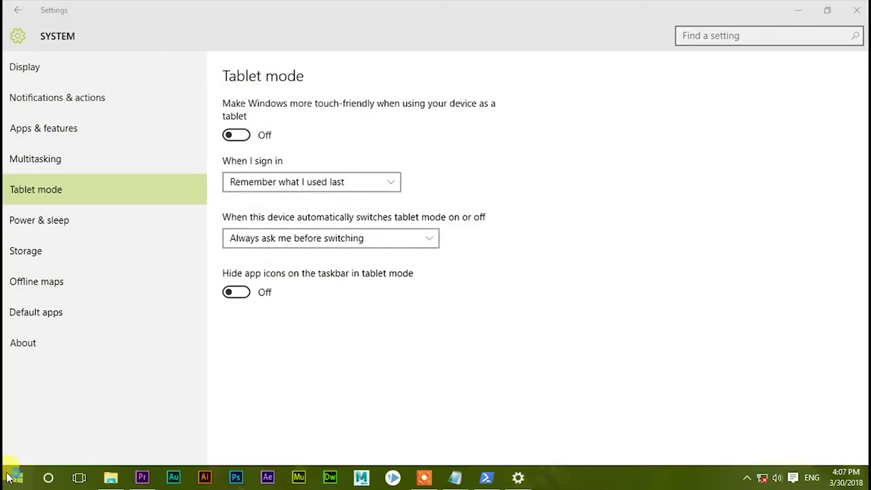
pyautogui.click(236, 135)
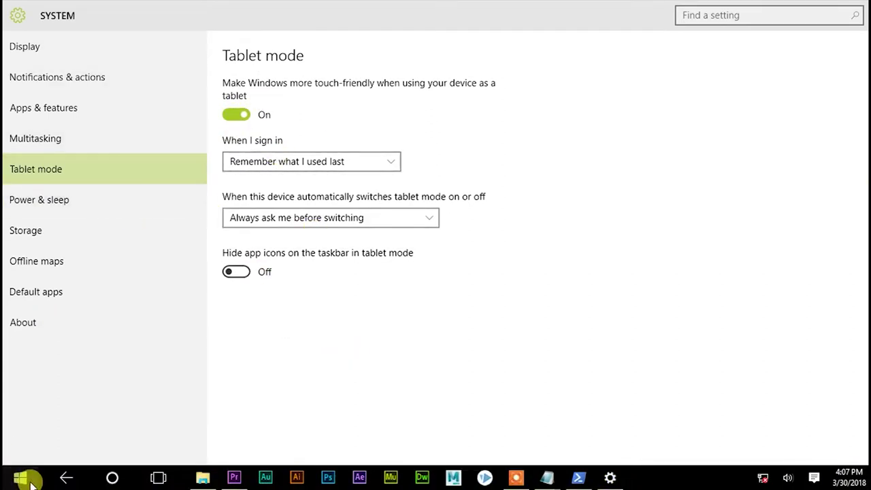
pyautogui.click(239, 116)
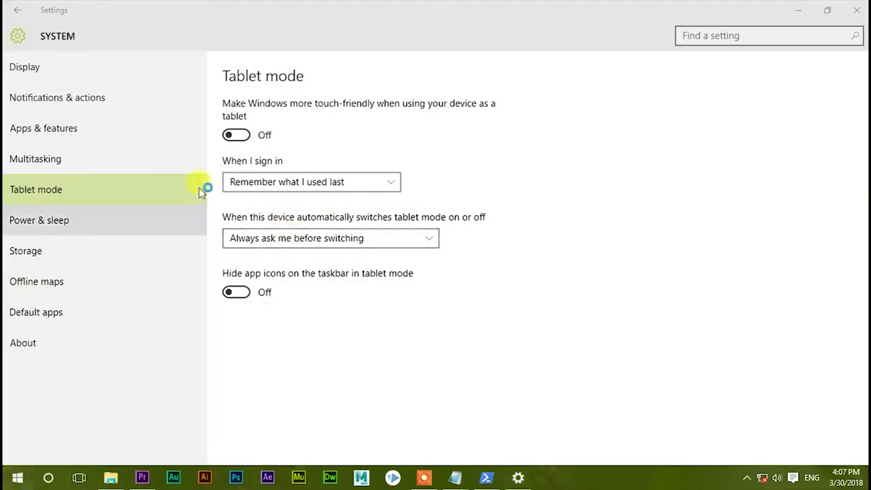
pyautogui.click(239, 135)
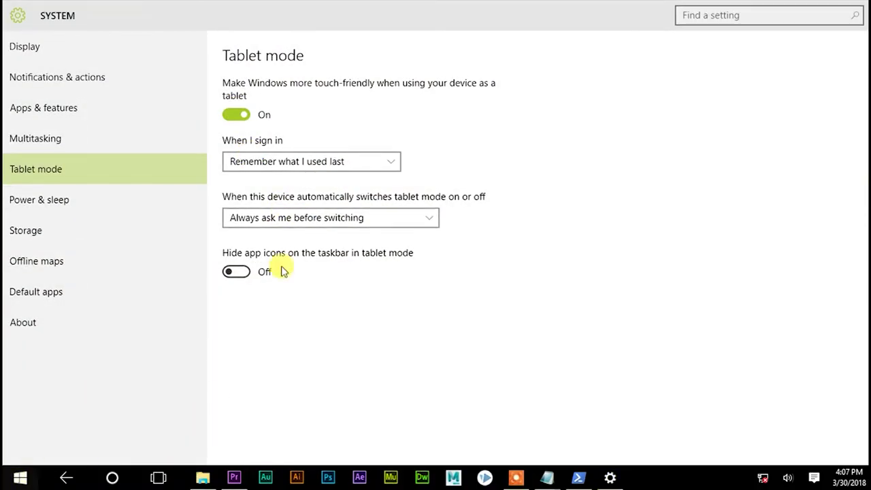
pyautogui.click(244, 115)
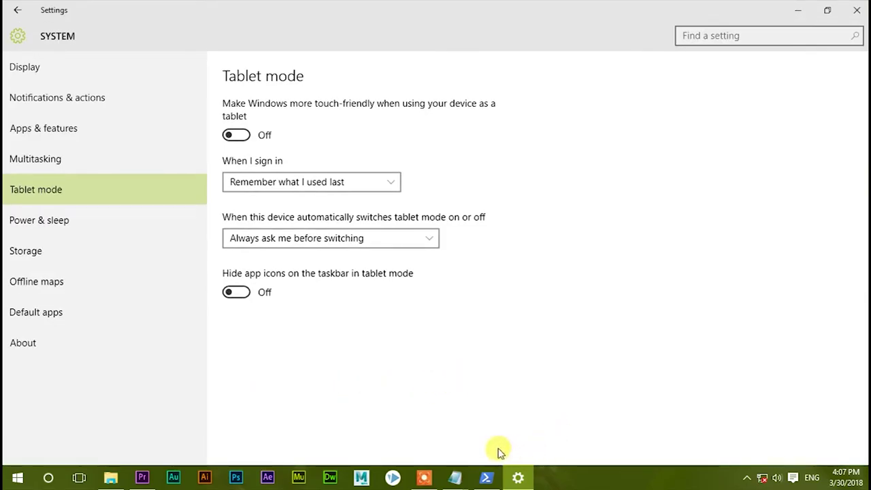
pyautogui.click(491, 477)
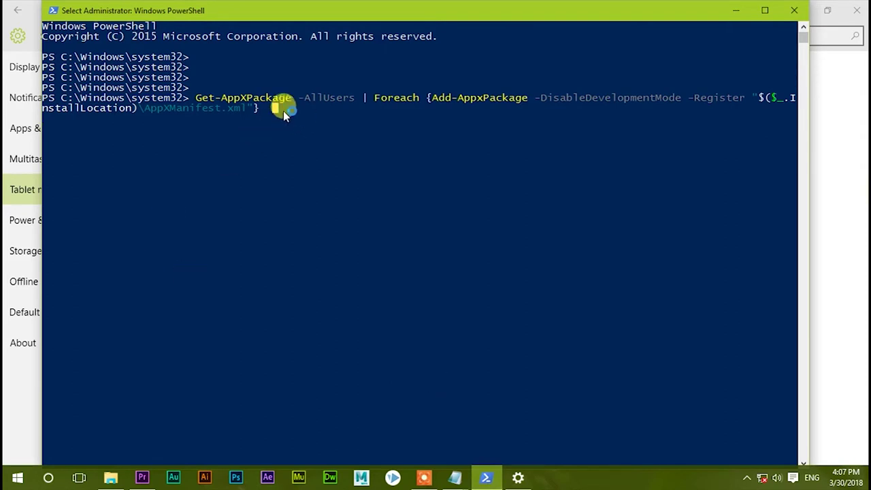
# Step: Rerun the Get-AppXPackage -AllUsers re-register command in the administrator PowerShell window
pyautogui.scroll(-2, 300, 158)
pyautogui.scroll(2, 300, 159)
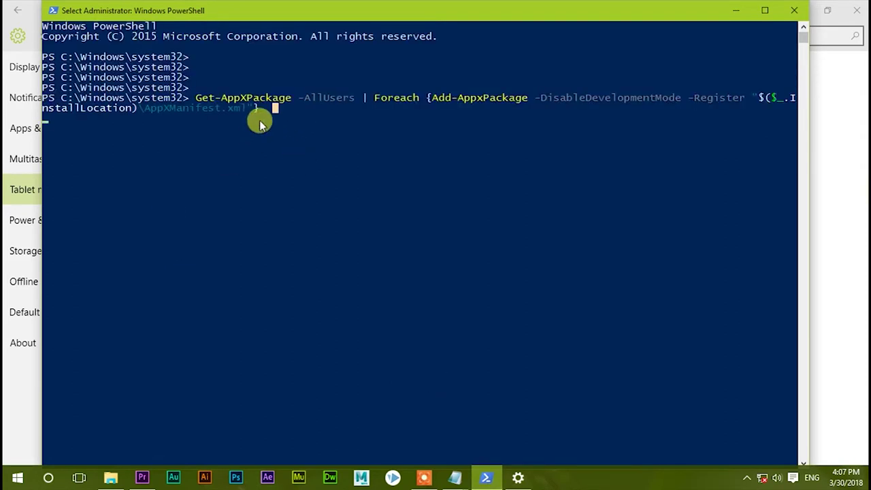
pyautogui.press('Return')
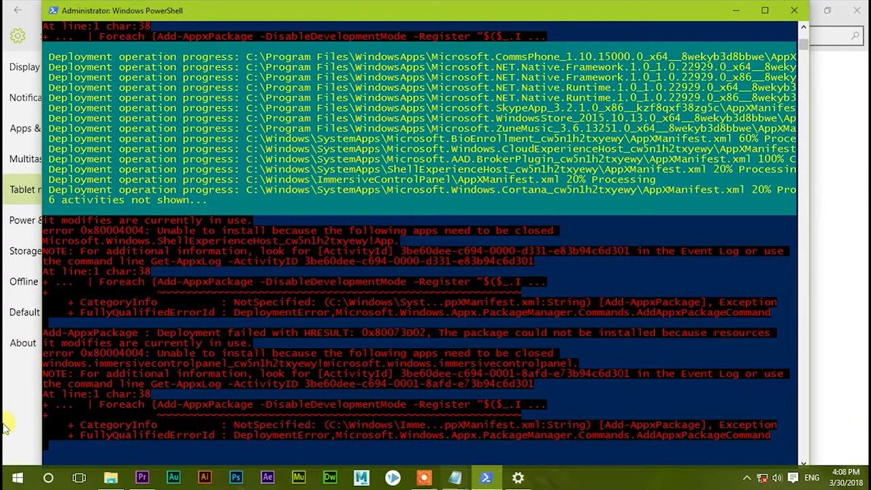
pyautogui.click(20, 479)
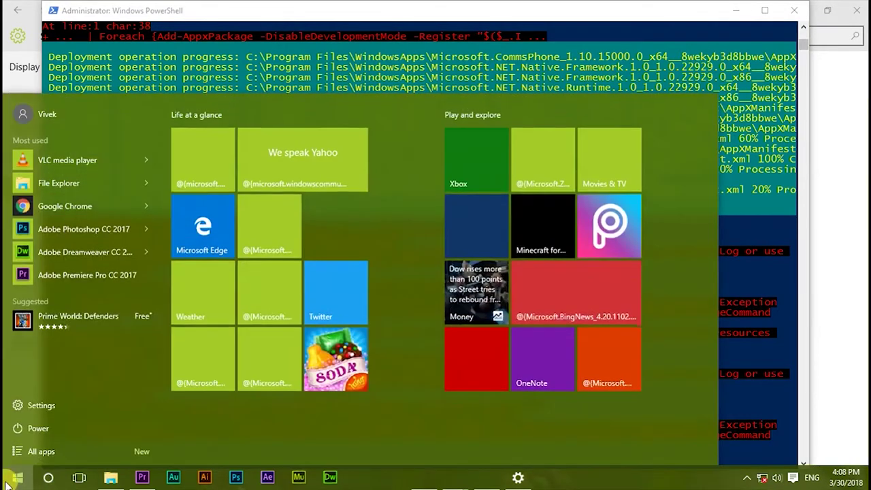
pyautogui.click(15, 479)
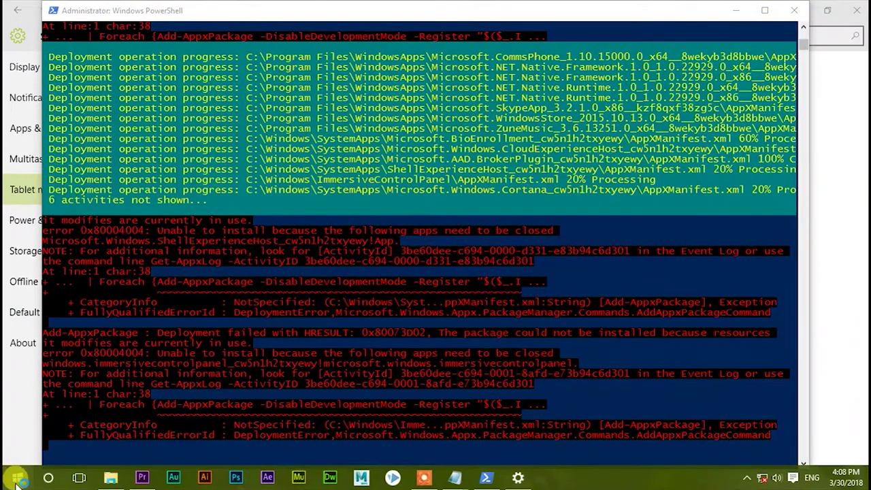
pyautogui.click(14, 480)
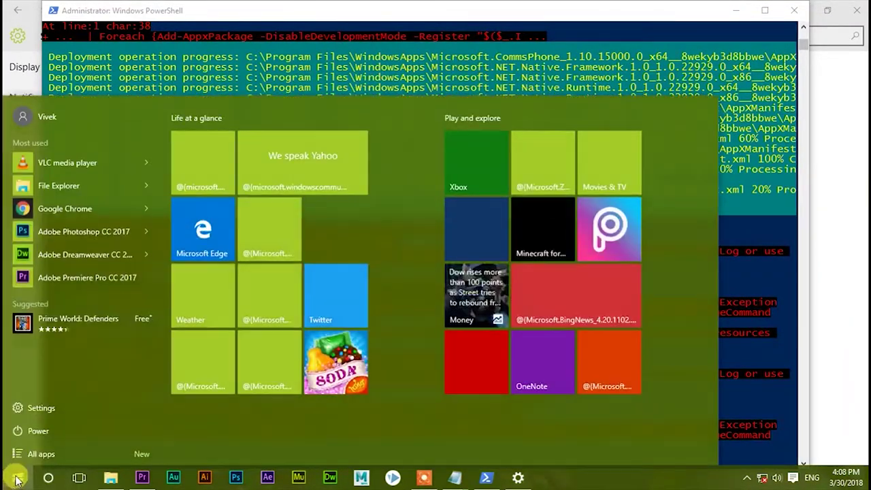
pyautogui.click(15, 480)
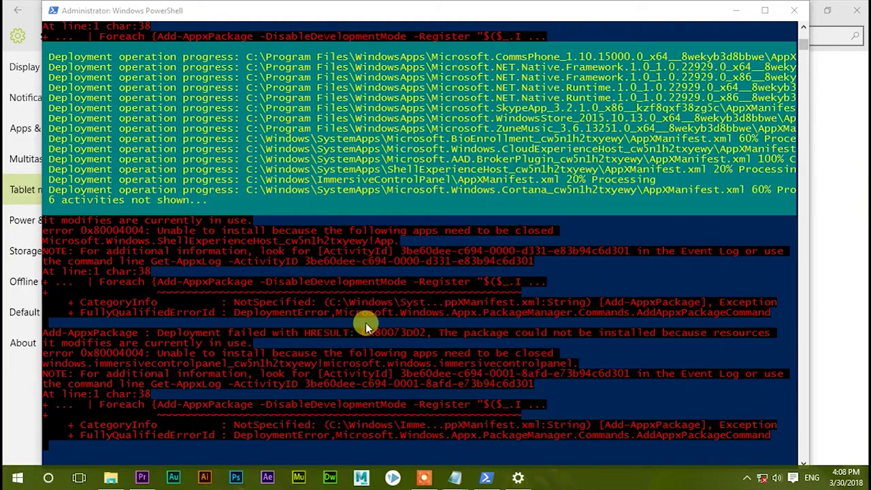
pyautogui.scroll(1, 366, 322)
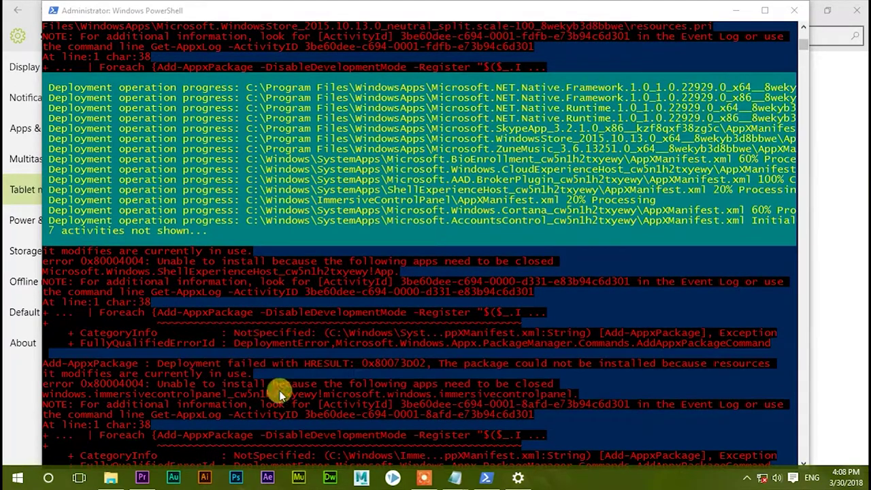
pyautogui.click(16, 477)
pyautogui.click(20, 479)
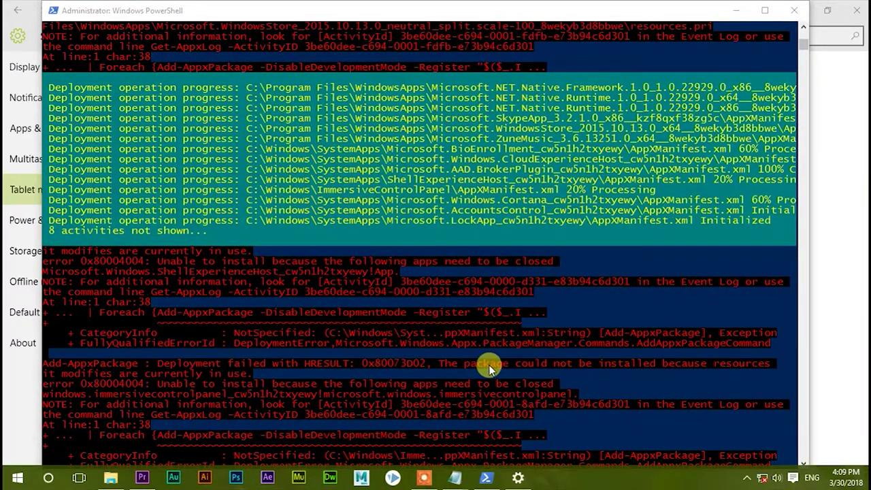
pyautogui.click(19, 478)
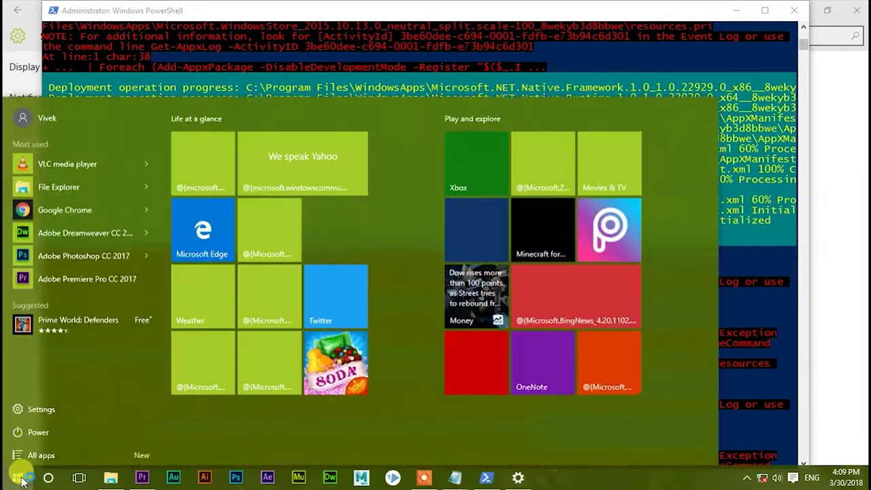
pyautogui.click(19, 478)
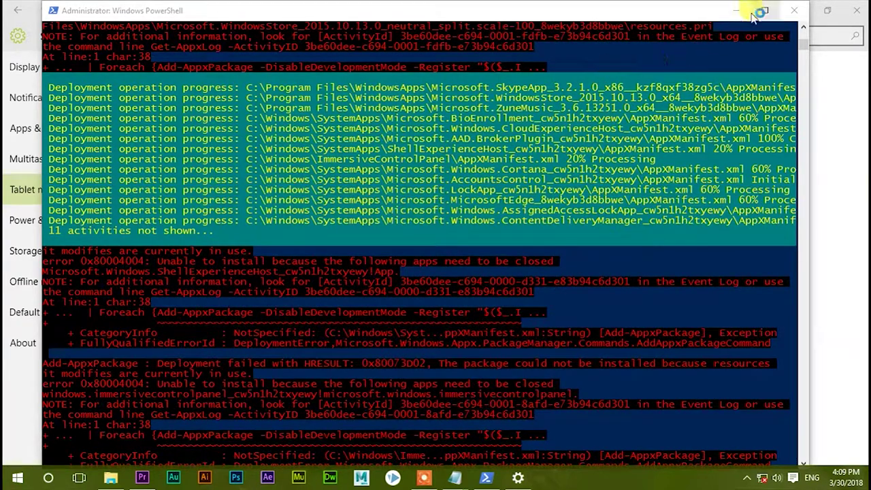
# Step: Close the administrator PowerShell window, test the Start menu, and try the Tablet mode toggle again
pyautogui.click(800, 22)
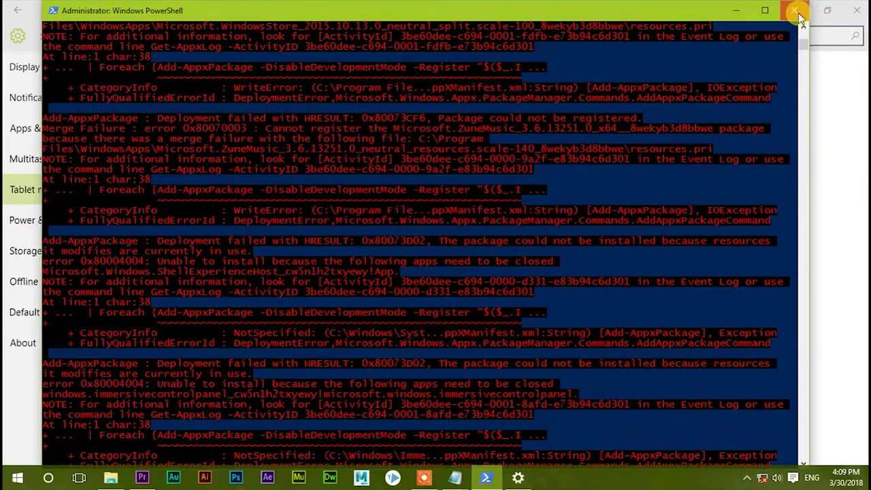
pyautogui.click(801, 14)
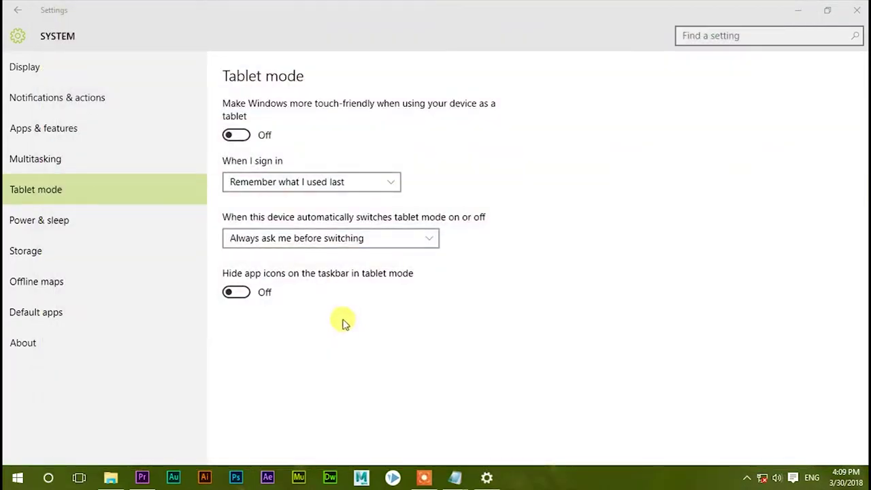
pyautogui.click(15, 479)
pyautogui.click(15, 479)
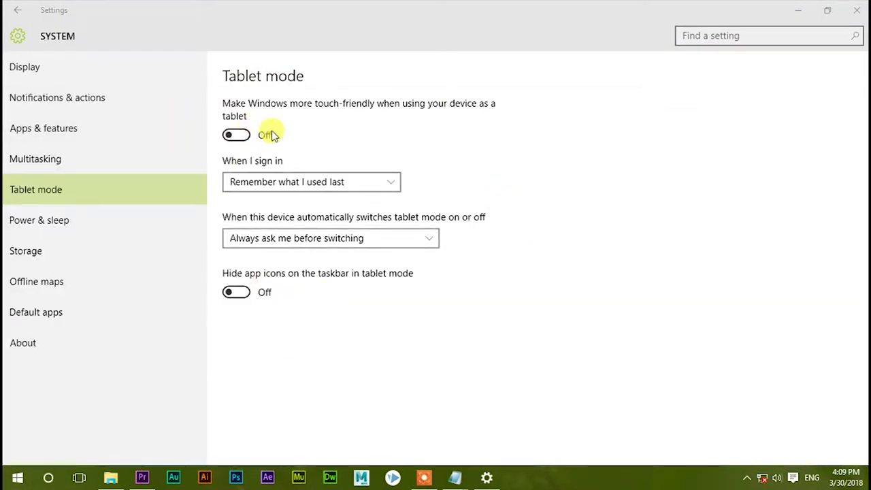
pyautogui.click(238, 134)
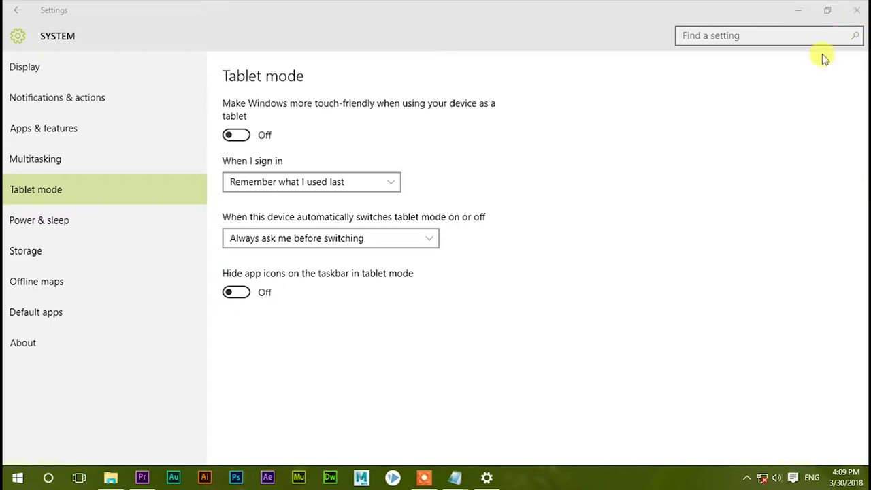
# Step: Close the Settings window and then the This PC window
pyautogui.click(857, 11)
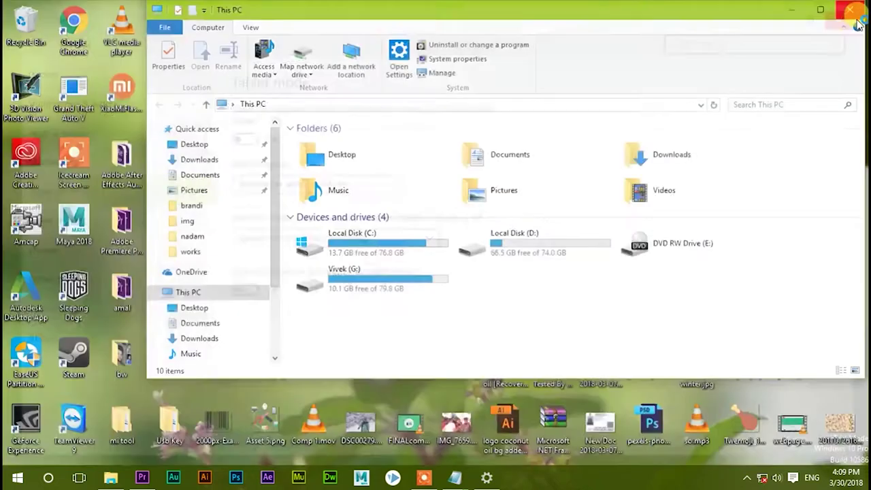
pyautogui.click(845, 12)
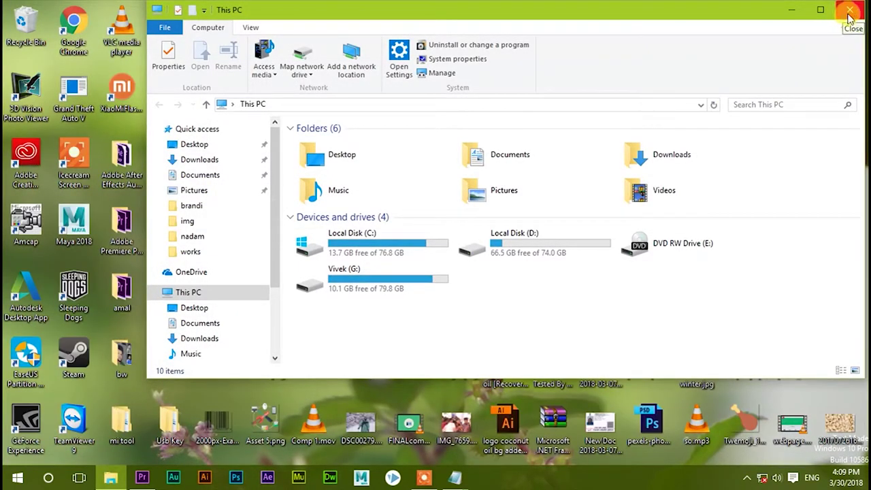